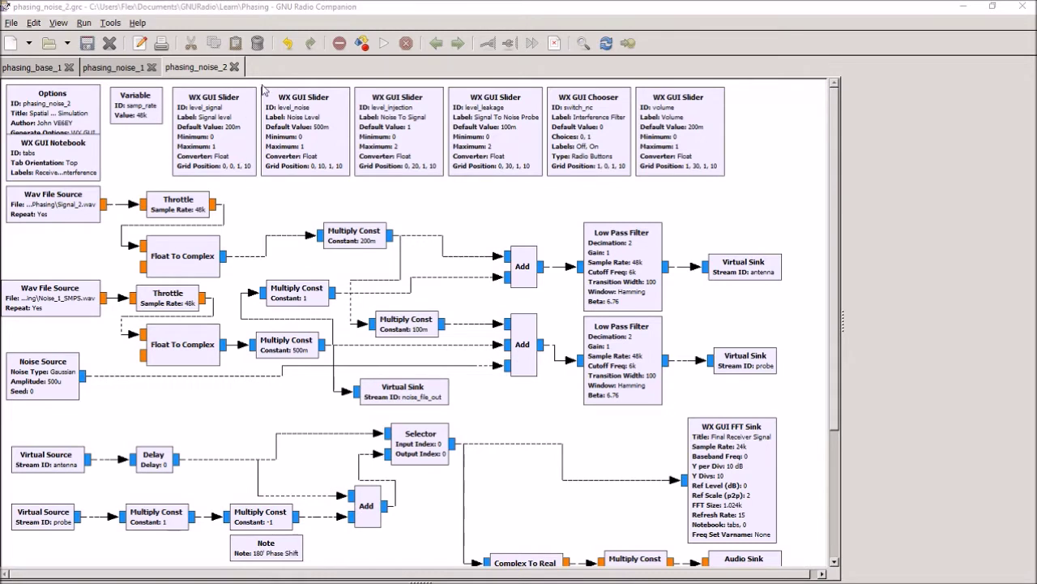
Step: Run the flowgraph with a peak-hold spectrum trace and the volume raised to 470m
left_click(384, 43)
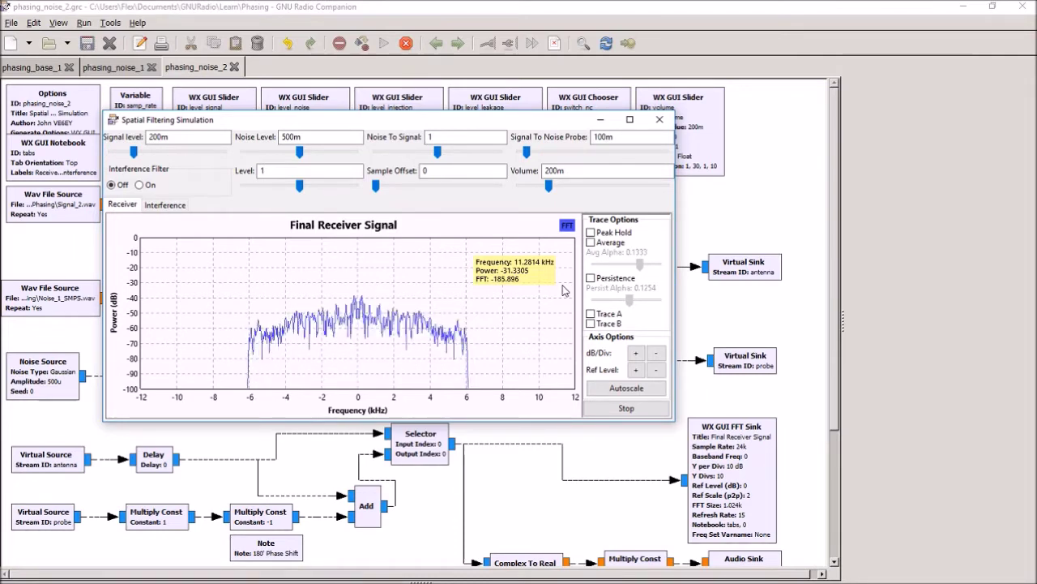
left_click(593, 232)
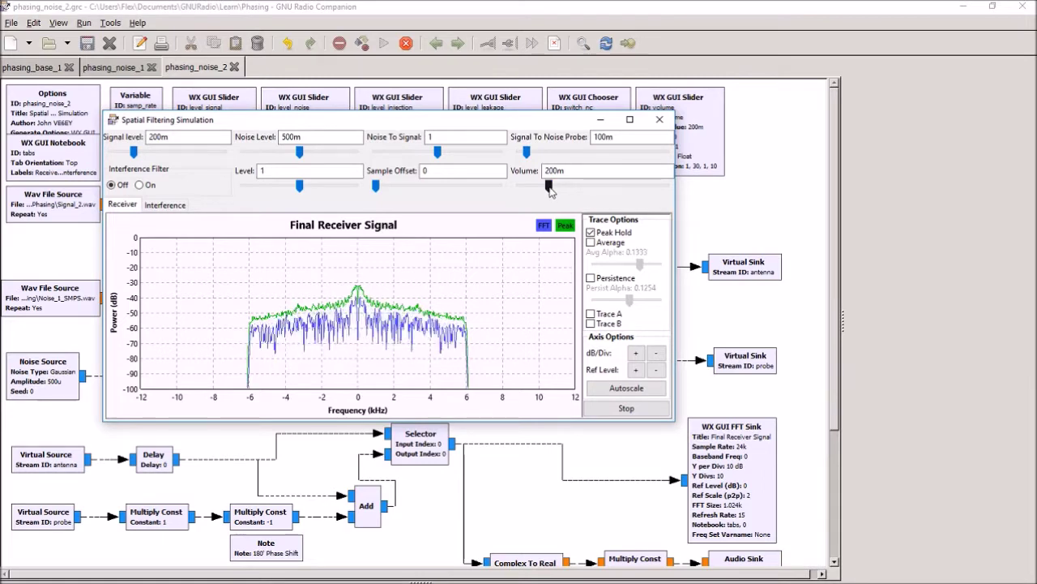
left_click_drag(549, 186, 589, 187)
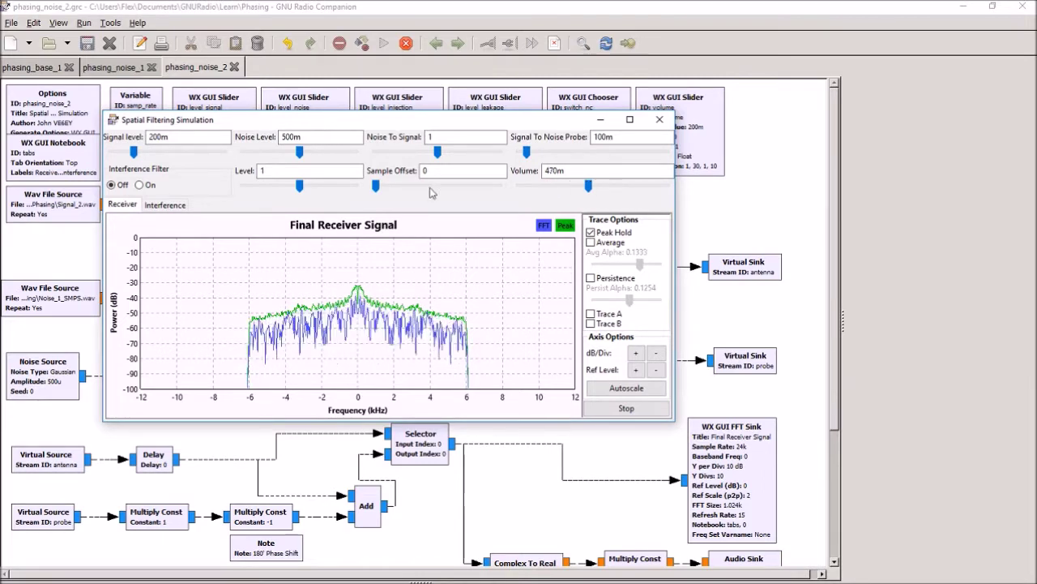
Step: Compare the interference filter on and off at volume 650m, then bring the volume down to 0
left_click(139, 185)
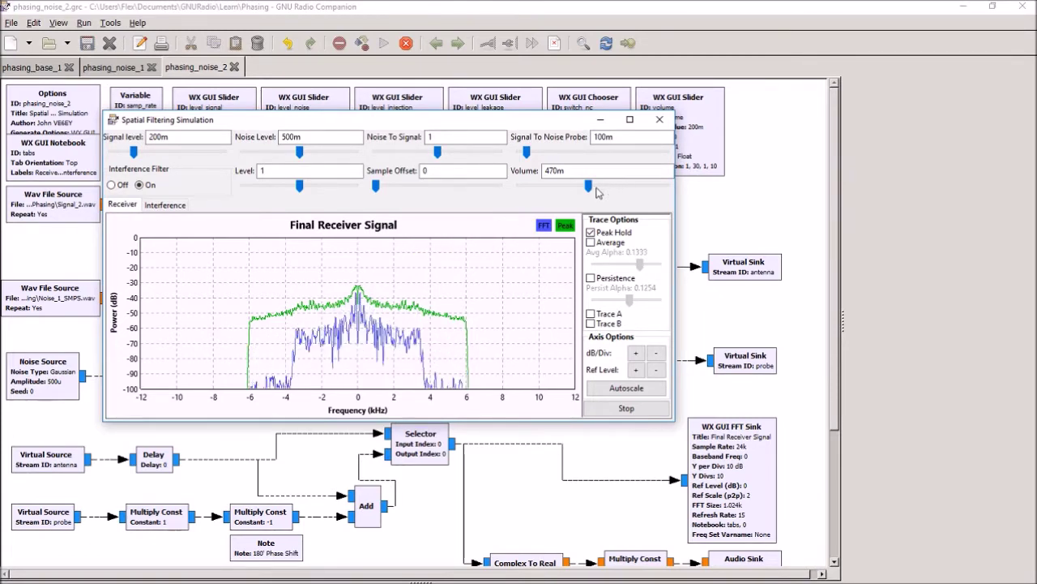
left_click_drag(588, 187, 614, 186)
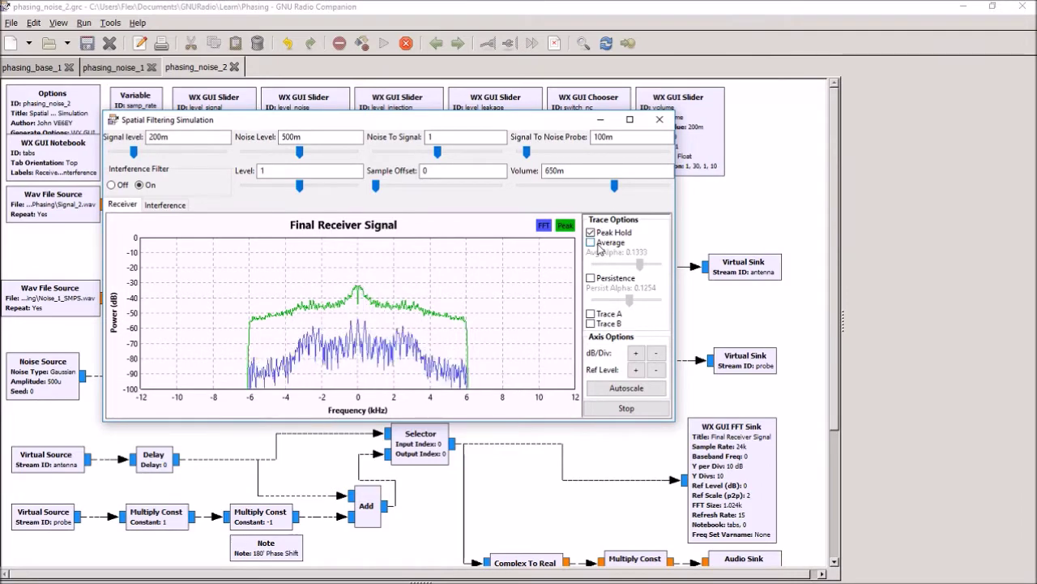
left_click(119, 187)
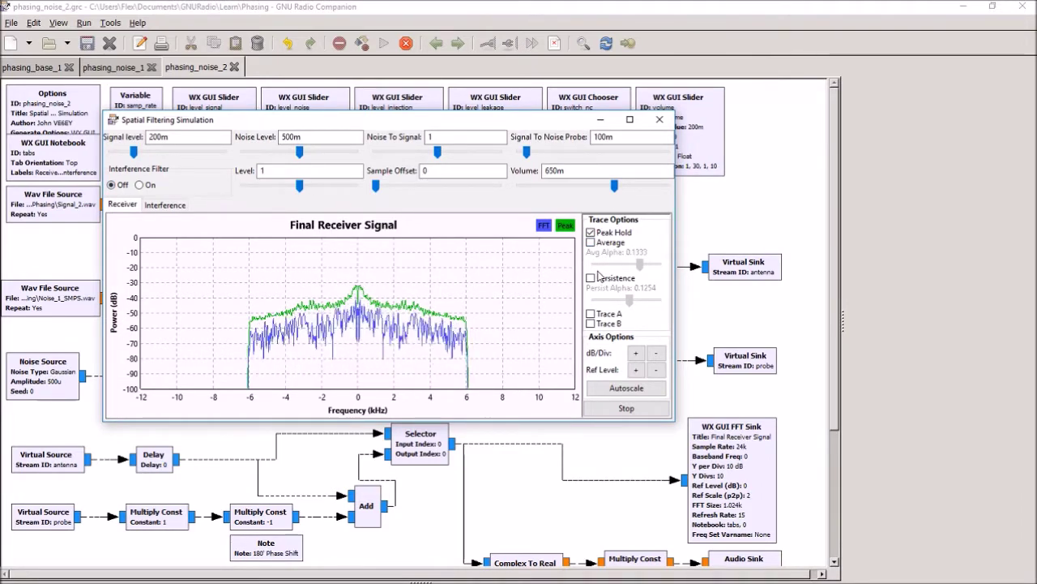
left_click(140, 186)
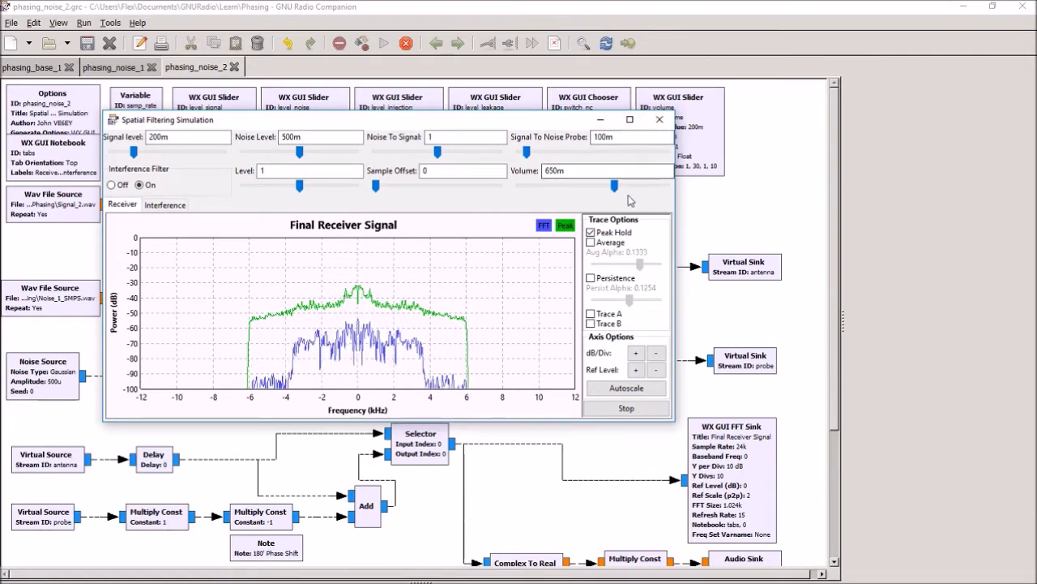
left_click_drag(614, 185, 578, 187)
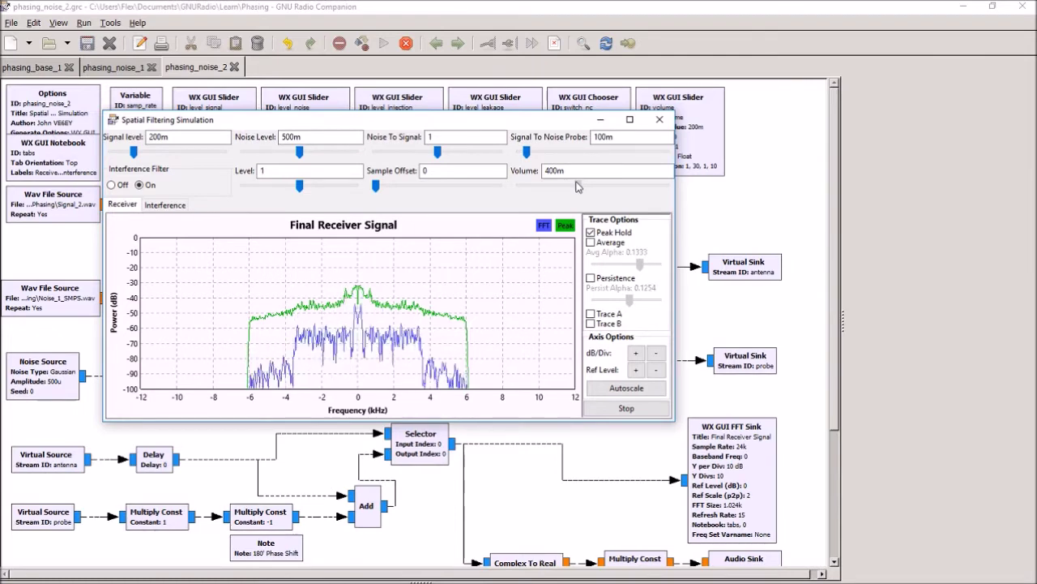
left_click_drag(578, 187, 509, 188)
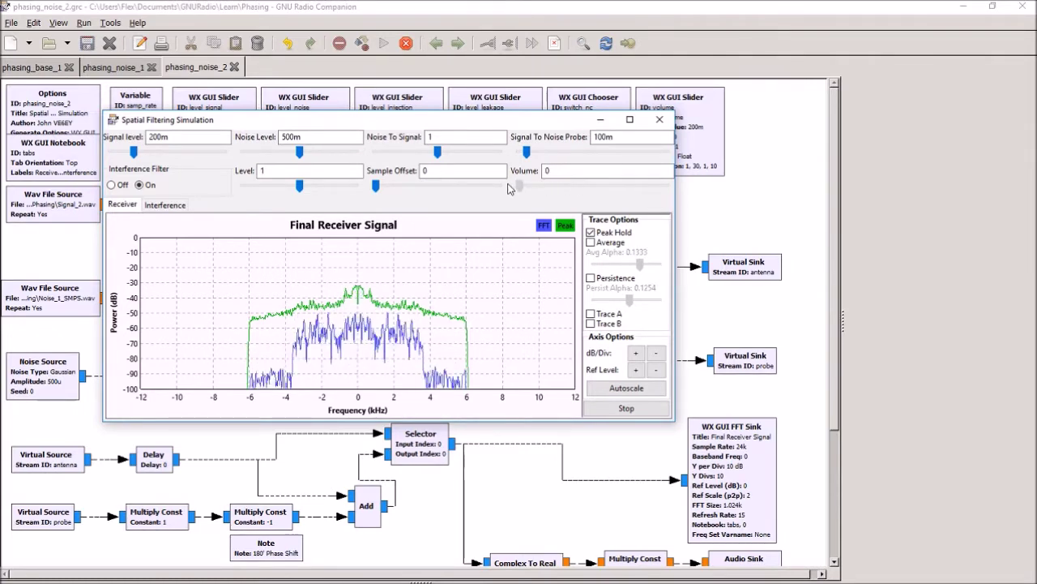
Step: Close the simulation and review the Wav File Source properties without changing the file
left_click(604, 121)
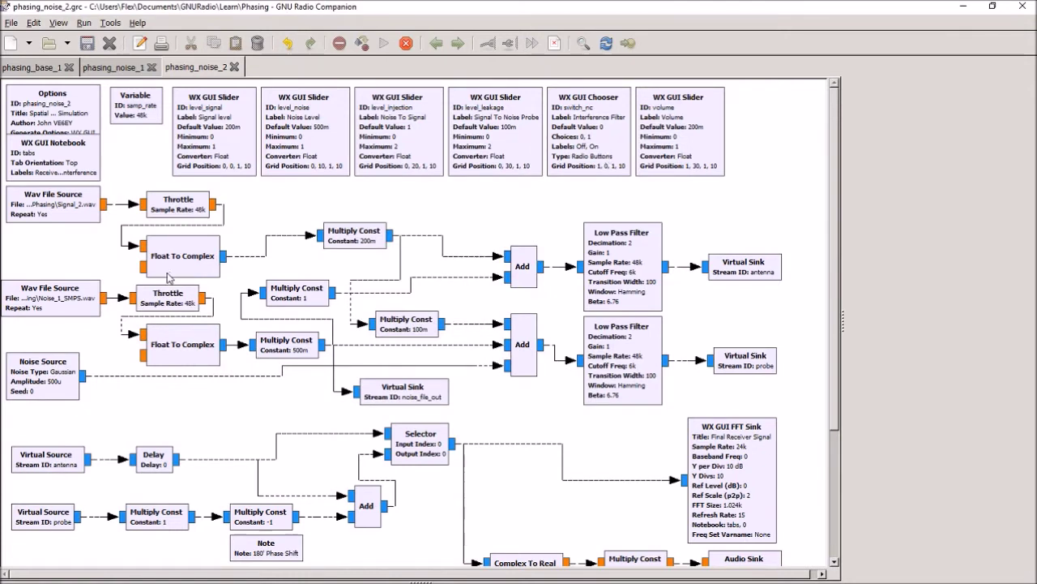
double_click(70, 216)
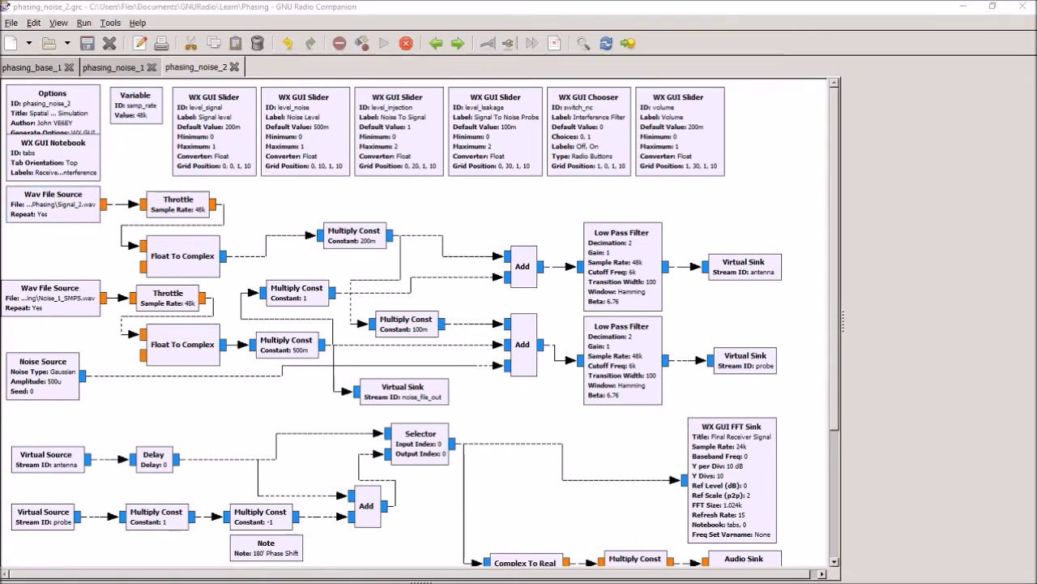
left_click(458, 175)
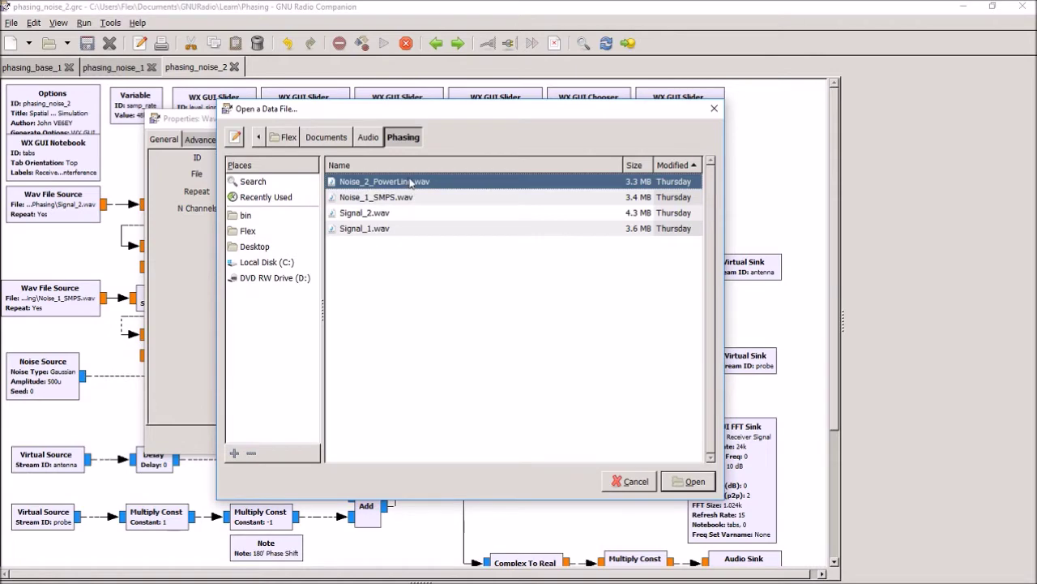
left_click(640, 483)
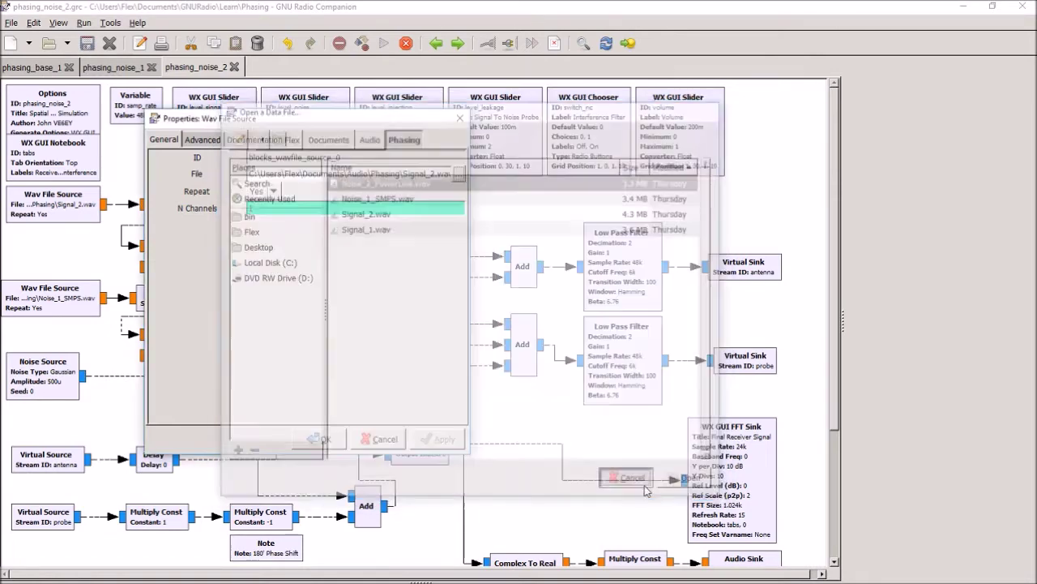
left_click(381, 438)
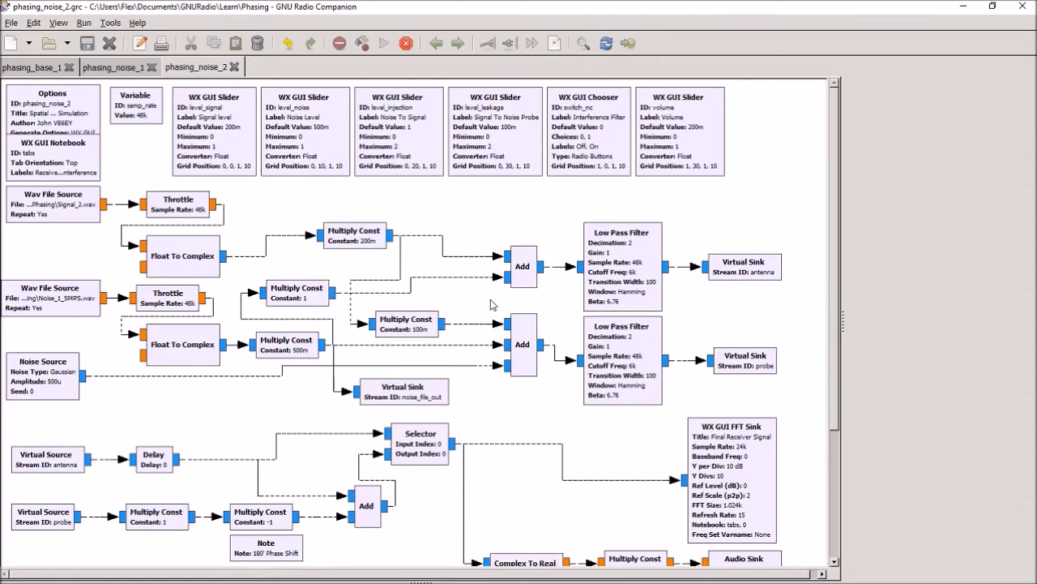
Step: Select and deselect the Add block's second input port, then scroll down to the bottom blocks
left_click(504, 279)
left_click(507, 281)
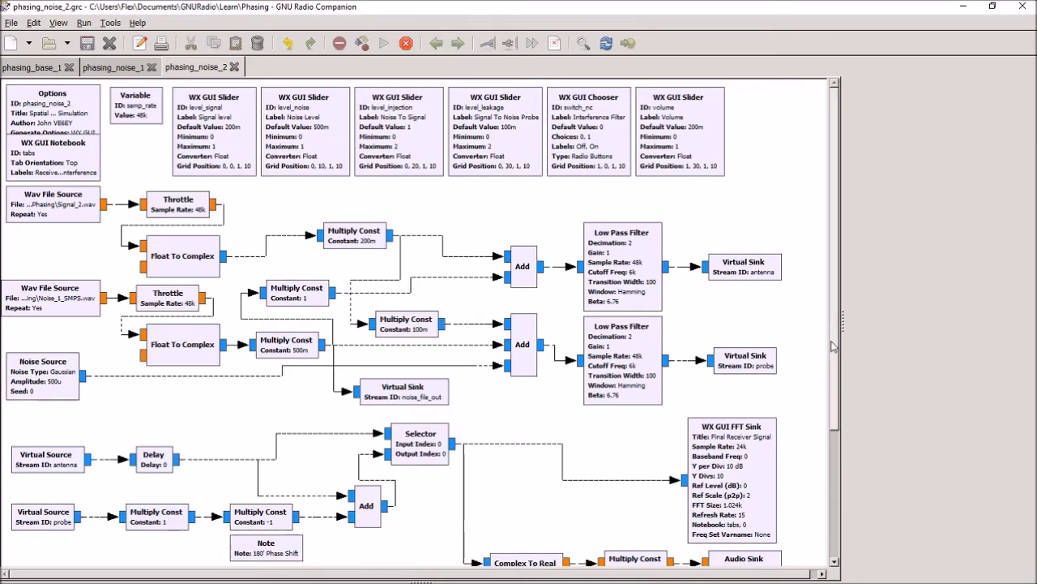
scroll(694, 464, "down", 5)
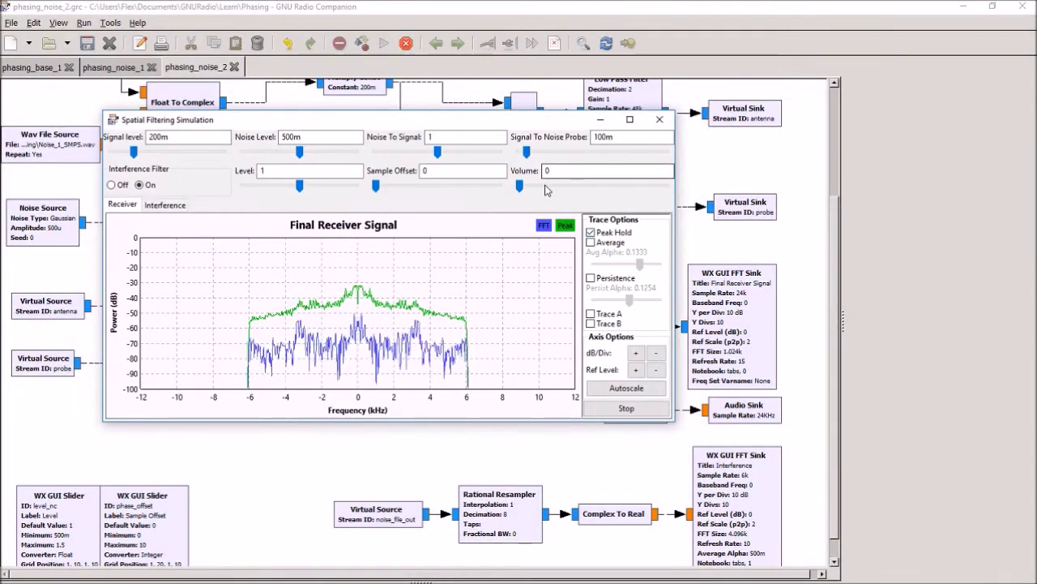
Step: Turn the volume up, compare the filter off and on, and check the Interference spectrum before returning
left_click_drag(520, 187, 616, 190)
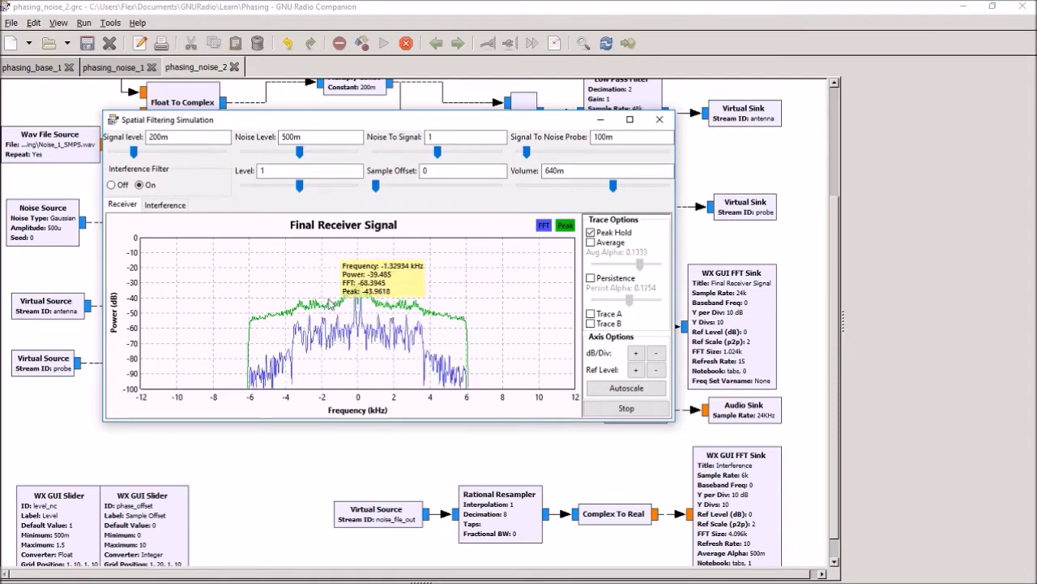
left_click(119, 186)
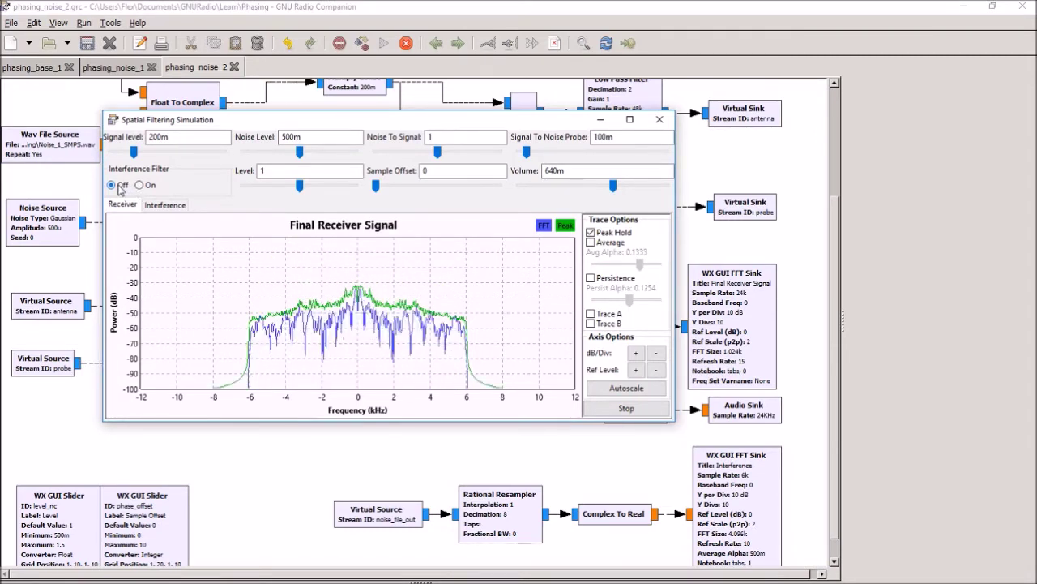
left_click(140, 185)
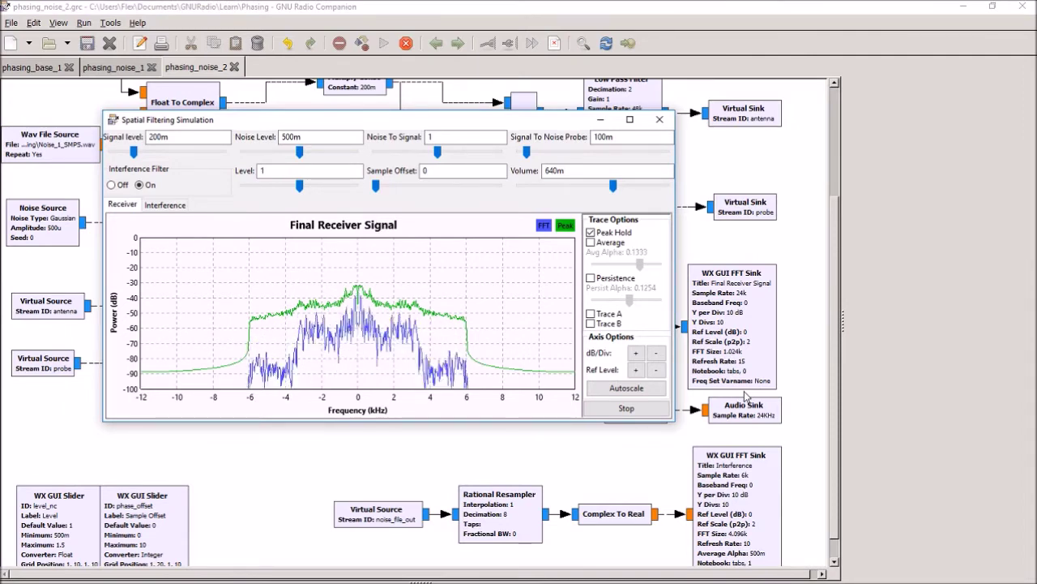
left_click(153, 206)
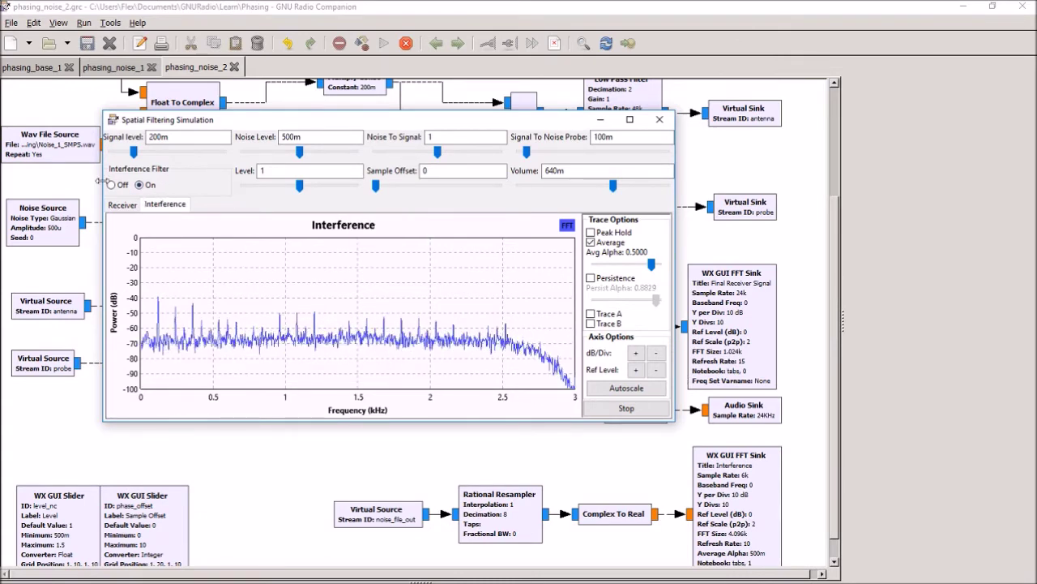
left_click(122, 205)
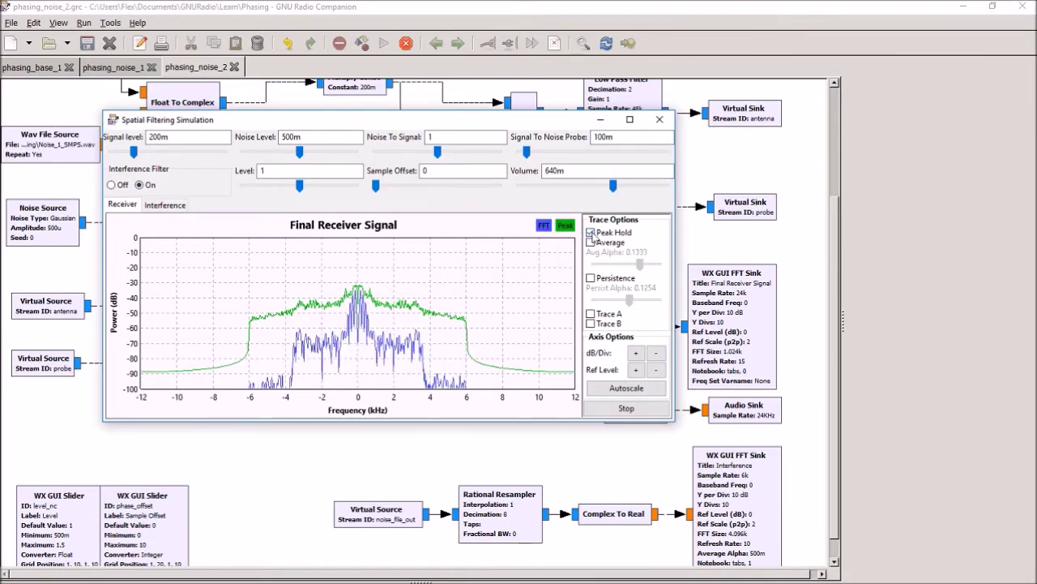
Step: Reset peak hold while the filter is off, then switch the filter back on to compare
left_click(590, 233)
left_click(112, 185)
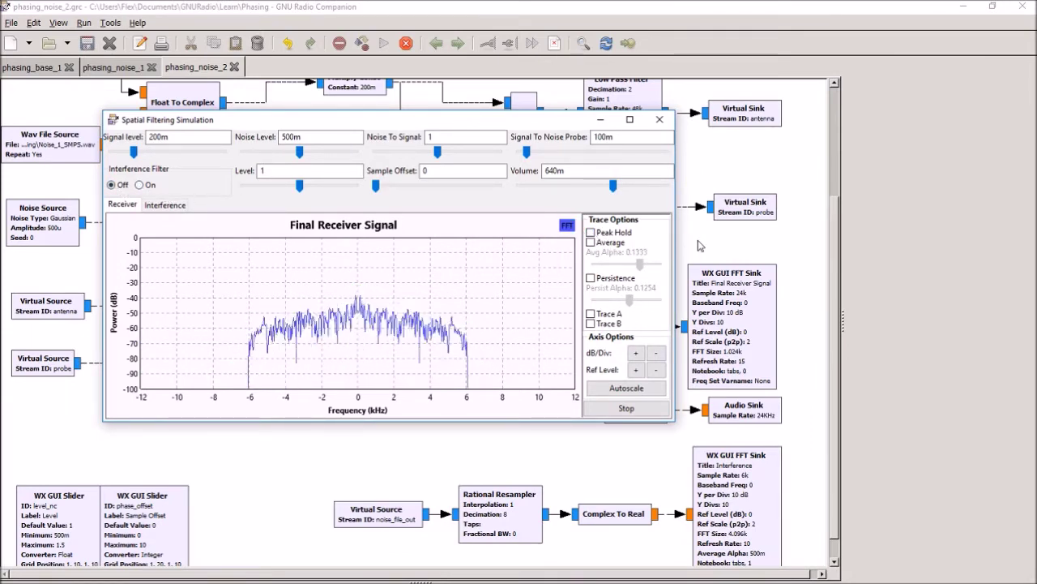
left_click(591, 232)
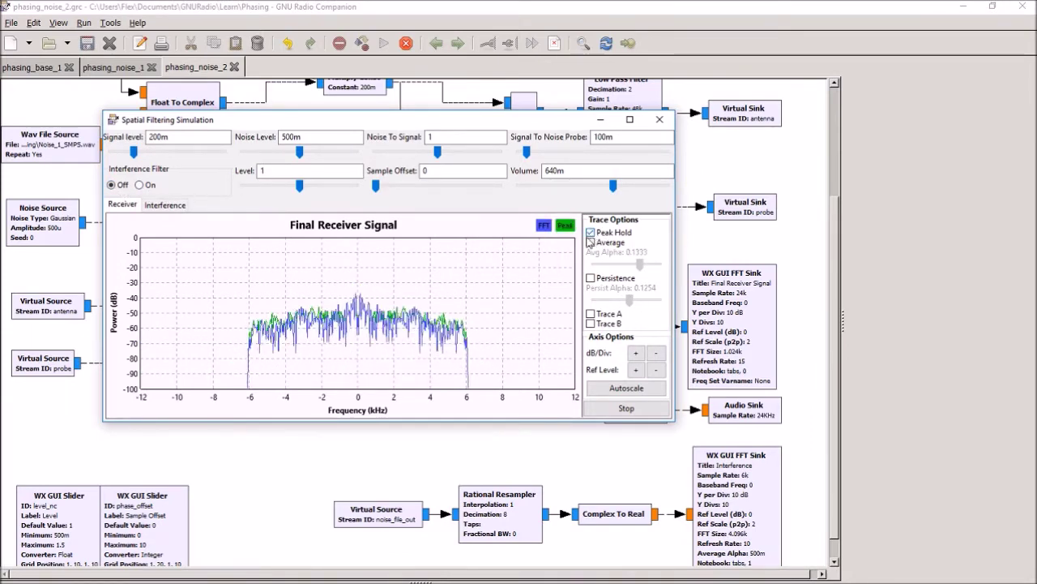
left_click(140, 185)
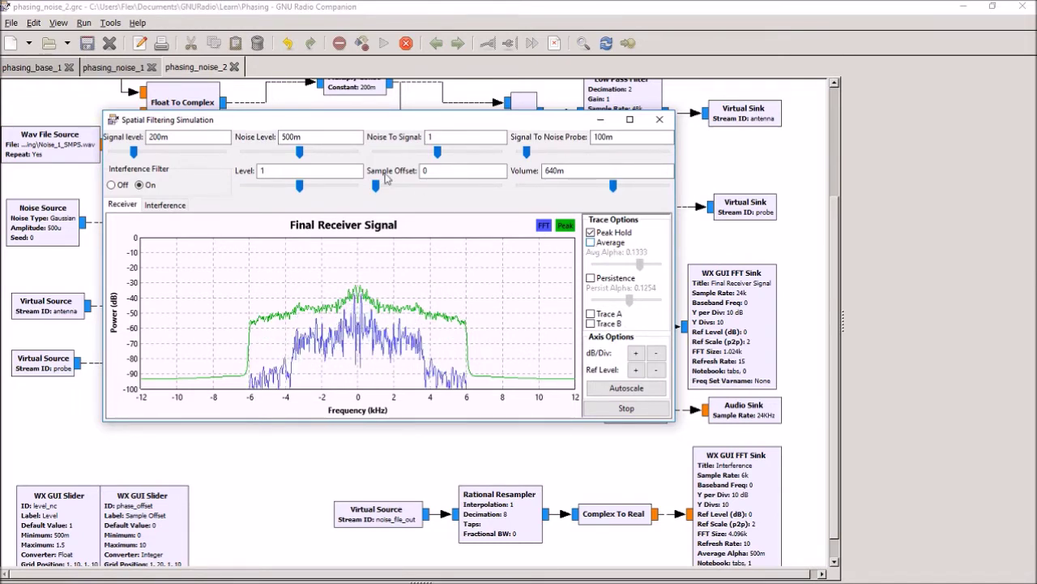
mouse_move(304, 190)
left_mouse_down()
mouse_move(344, 190)
mouse_move(245, 188)
mouse_move(311, 188)
mouse_move(299, 187)
left_mouse_up()
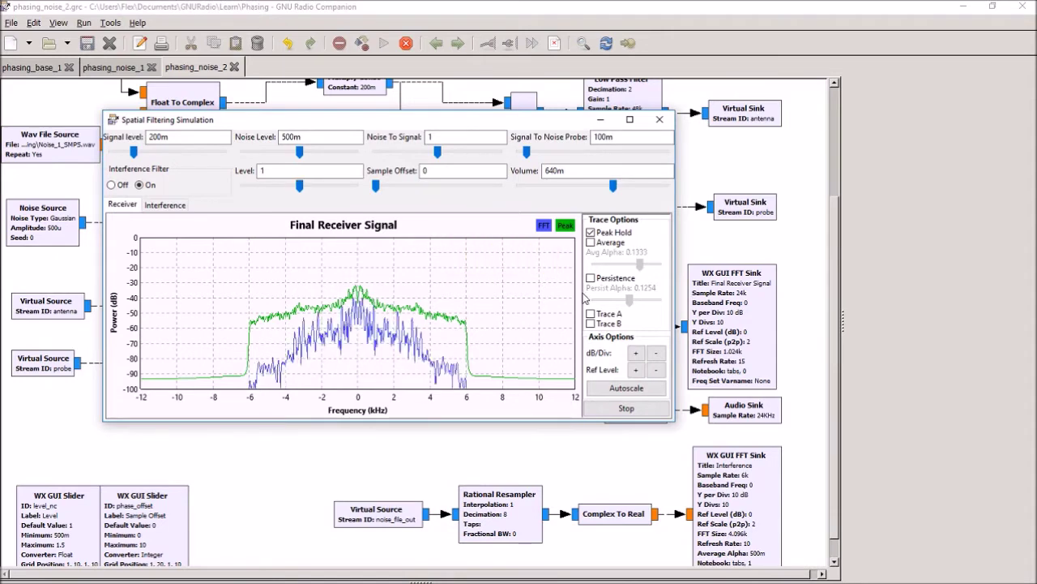
mouse_move(546, 294)
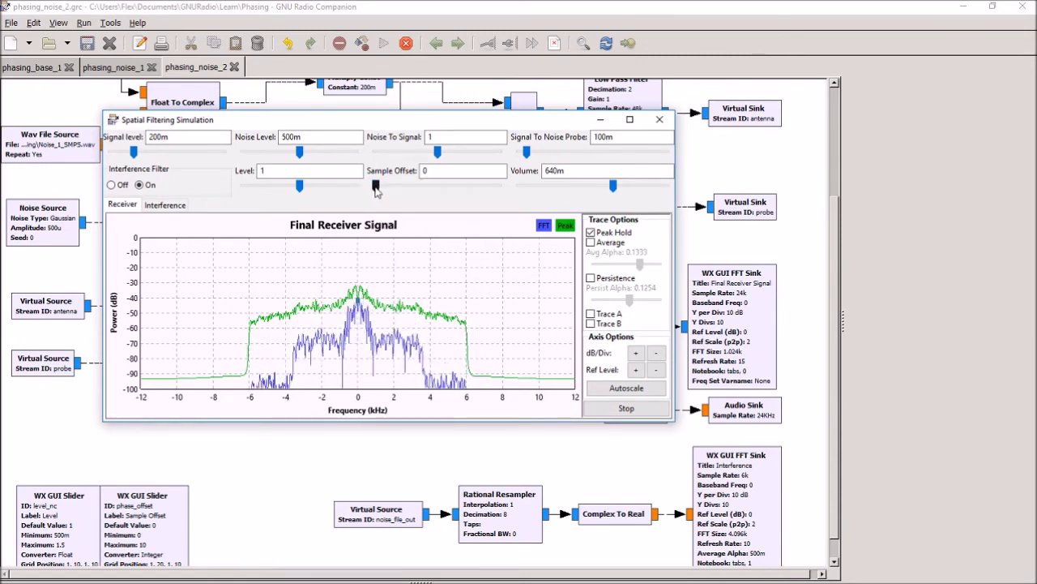
Step: Step Sample Offset to 1 and 2, lower Volume from 640m to 280m, and reset the offset to 0
left_click_drag(377, 191, 389, 189)
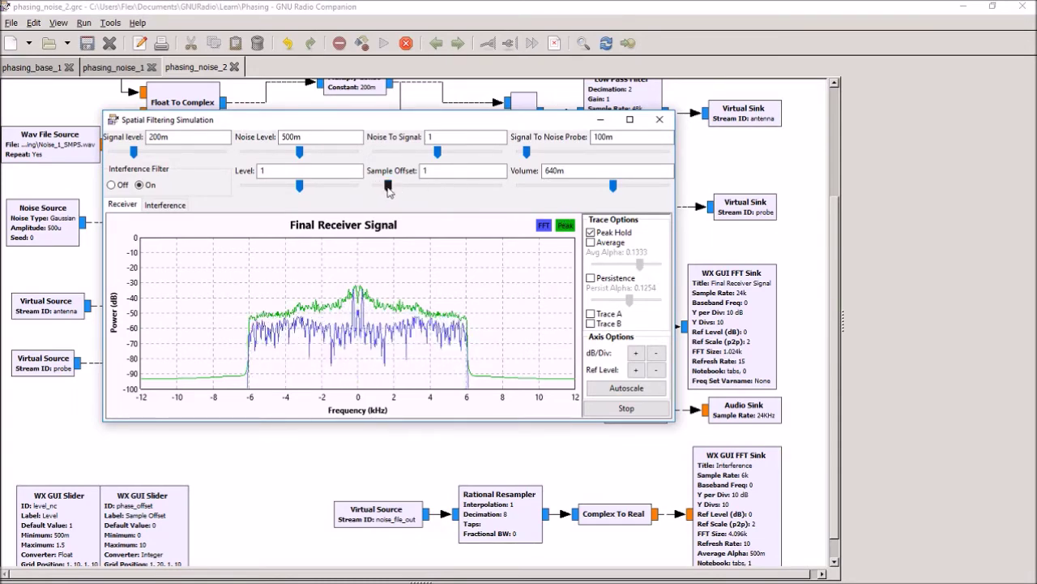
left_click_drag(388, 190, 401, 188)
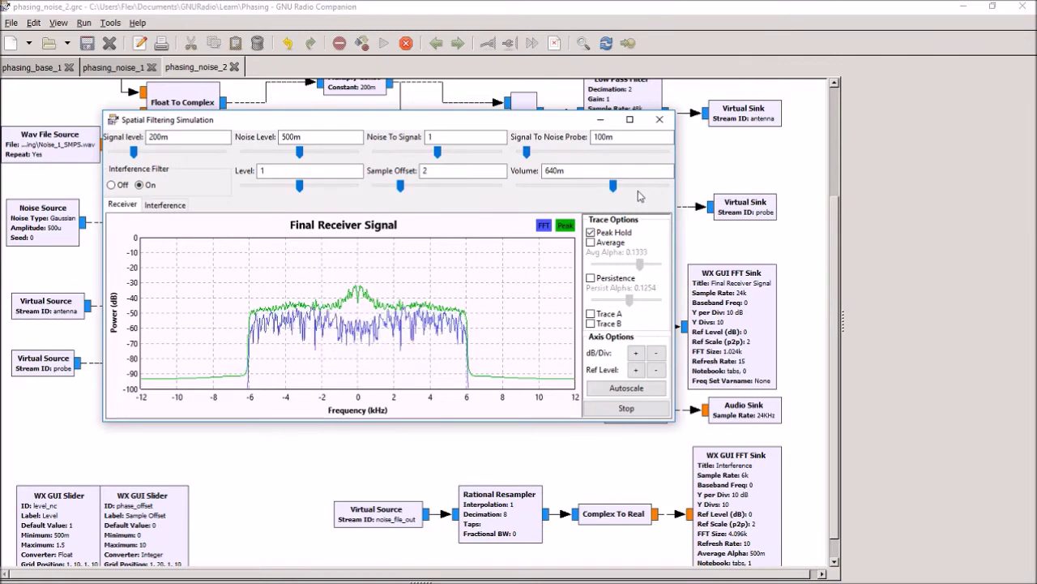
left_click_drag(614, 188, 560, 191)
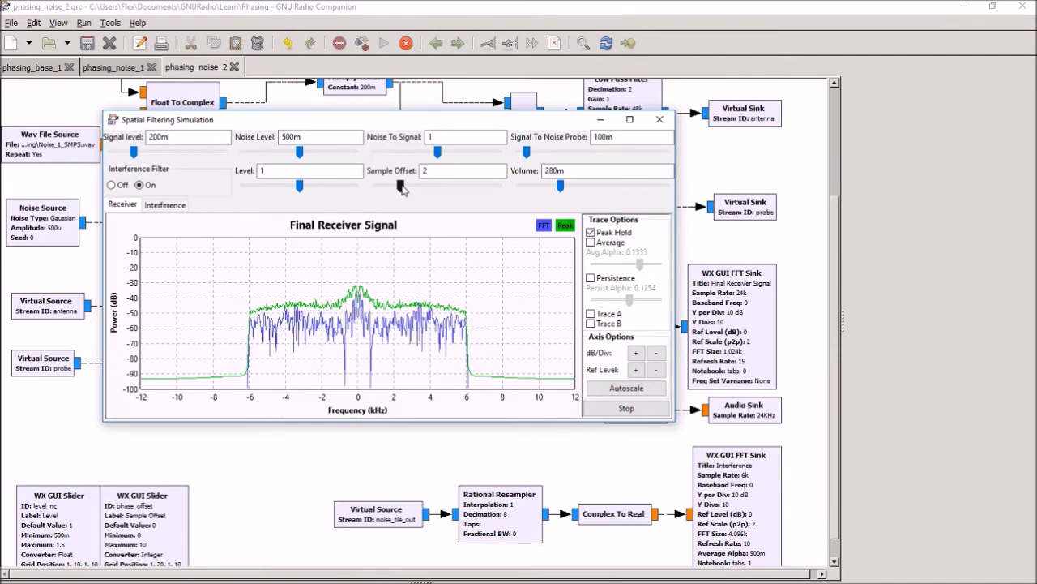
left_click_drag(402, 188, 375, 188)
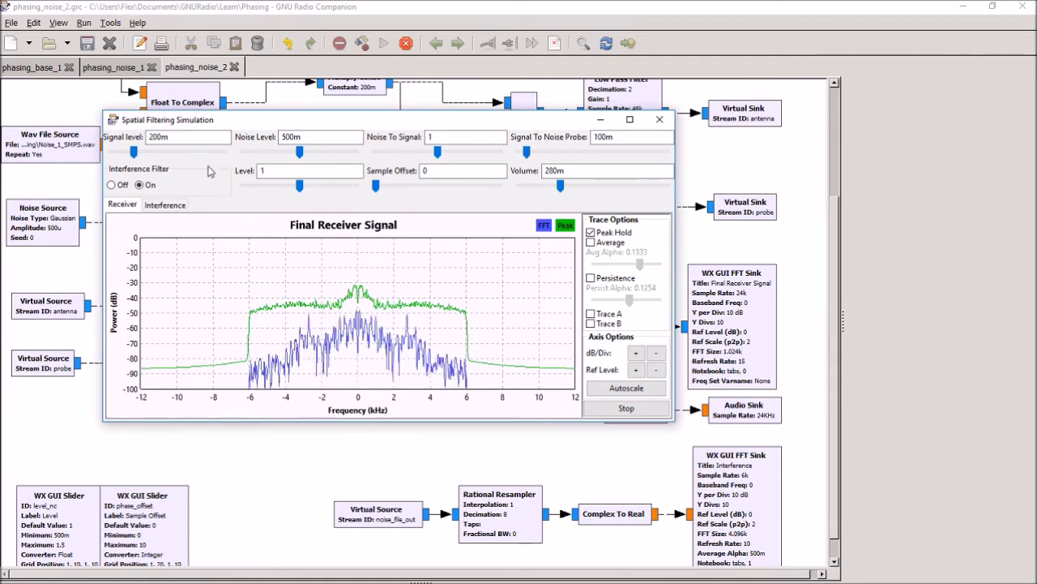
Step: Close the simulation and set the signal Wav File Source to Signal_1.wav
left_click(651, 123)
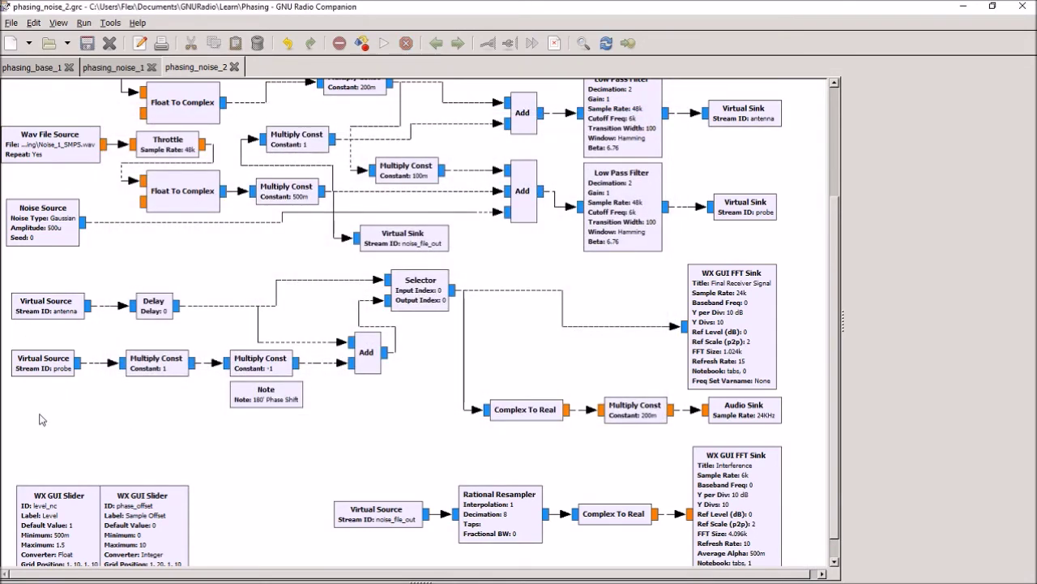
scroll(96, 201, "up", 1)
scroll(95, 201, "up", 1)
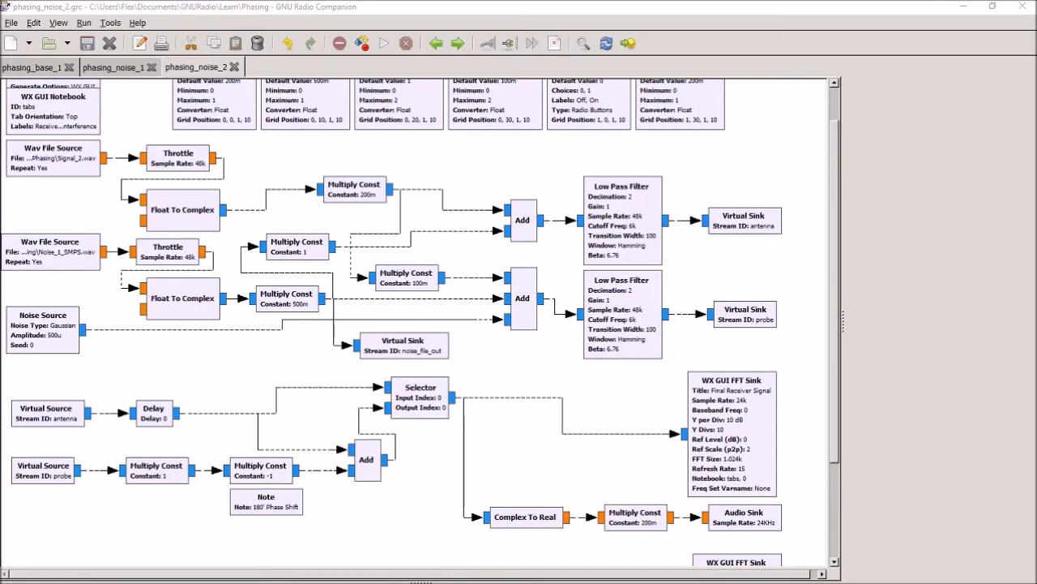
double_click(52, 154)
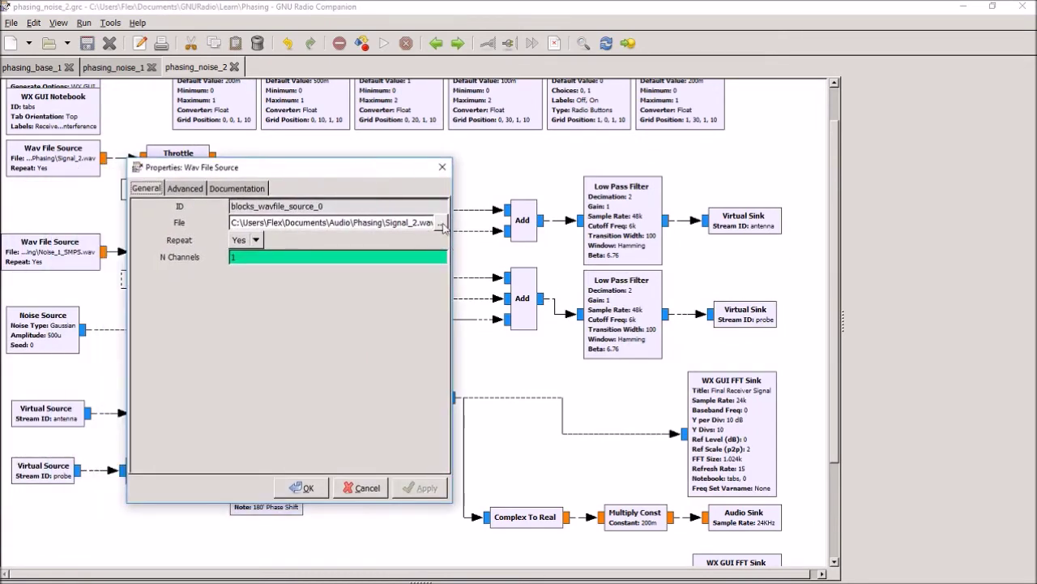
left_click(441, 224)
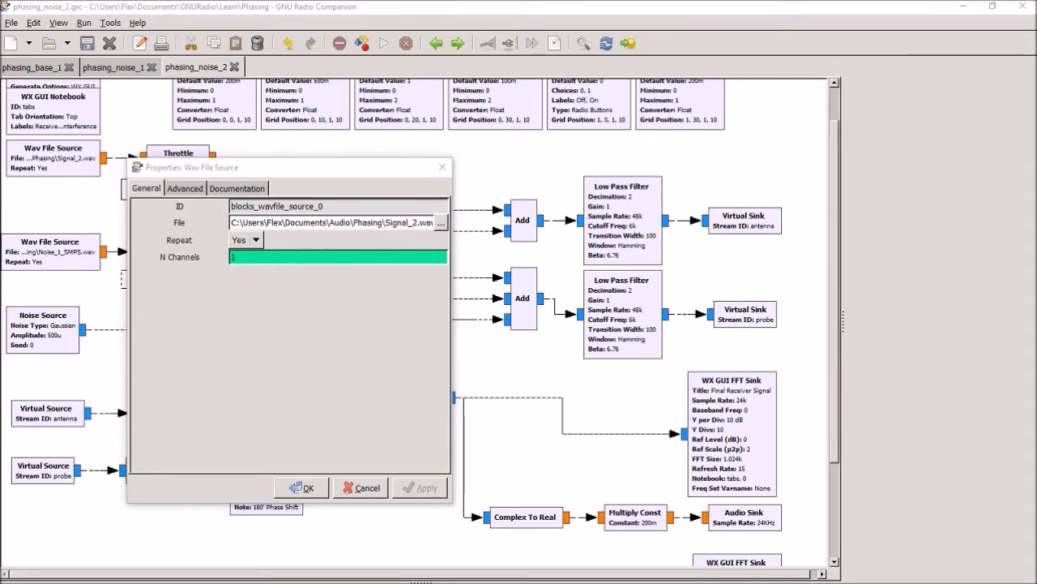
key("Return")
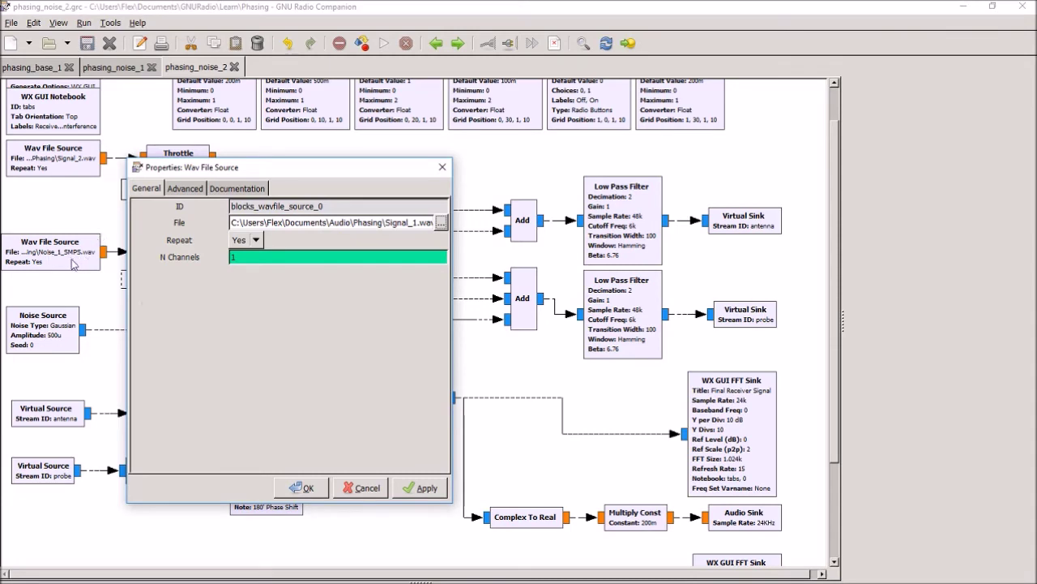
left_click(303, 487)
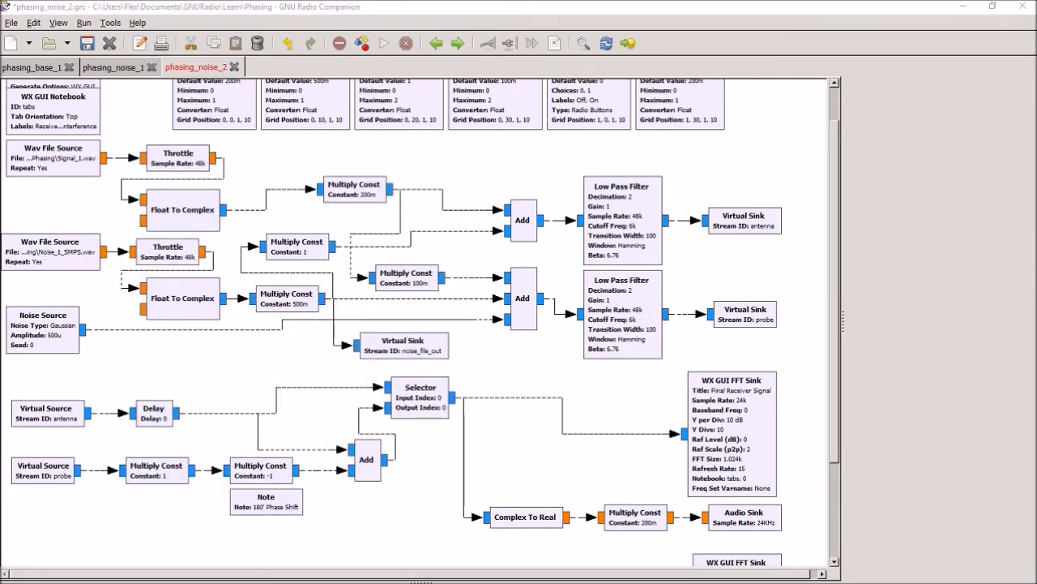
Step: Switch the noise Wav File Source from Noise_1_SMPS.wav to Noise_2_PowerLine.wav
double_click(50, 247)
left_click_drag(262, 194, 376, 182)
left_click(444, 235)
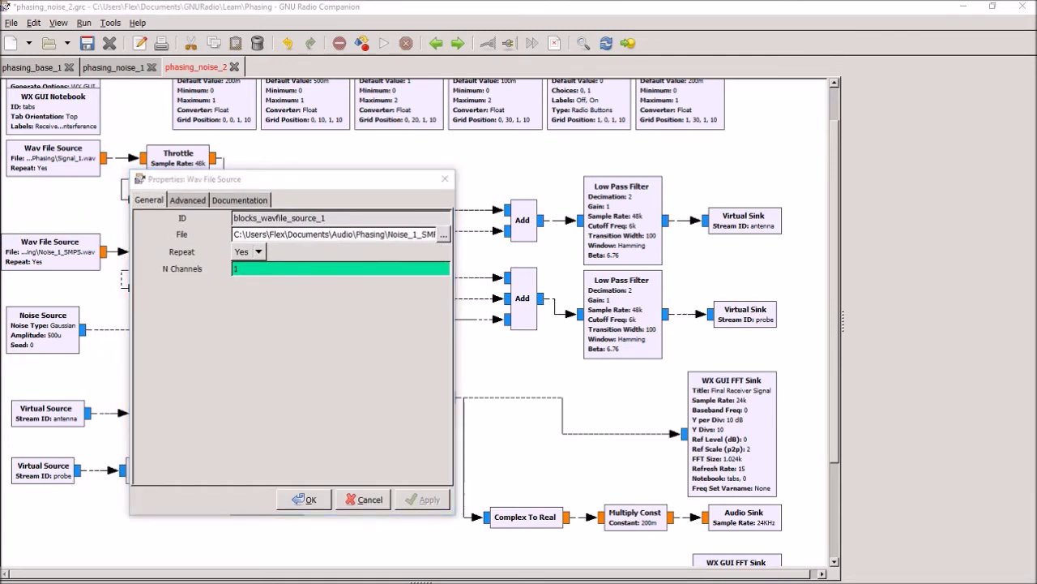
key("Return")
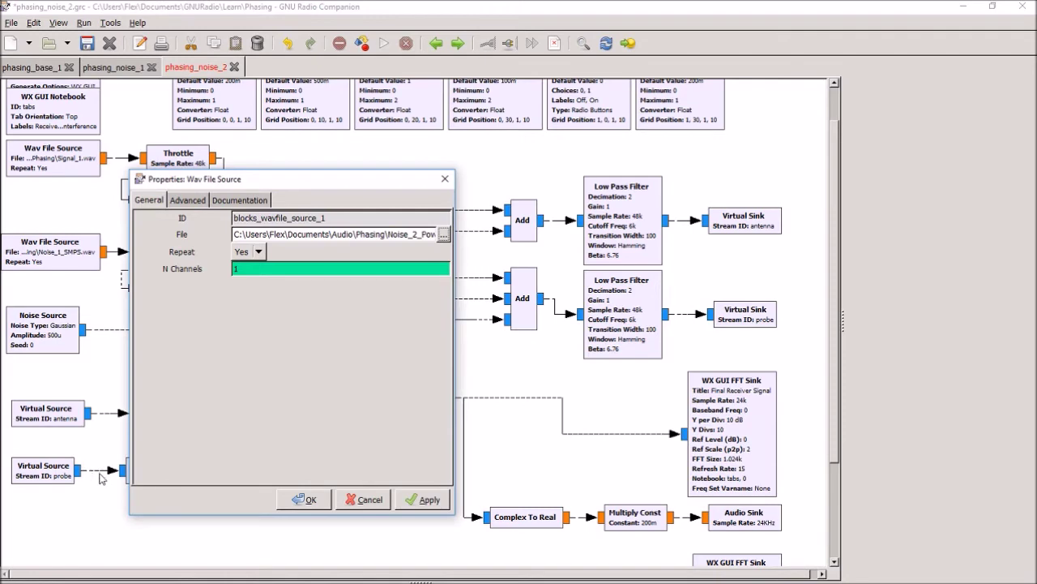
left_click(308, 500)
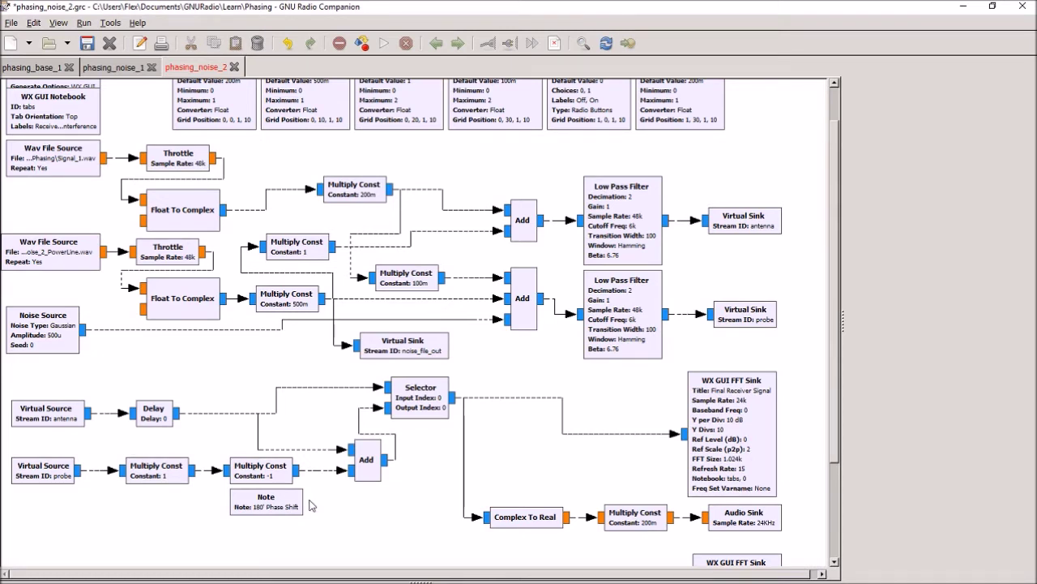
Step: Save and run the flowgraph, enable Peak Hold, and turn the interference filter on
left_click(384, 43)
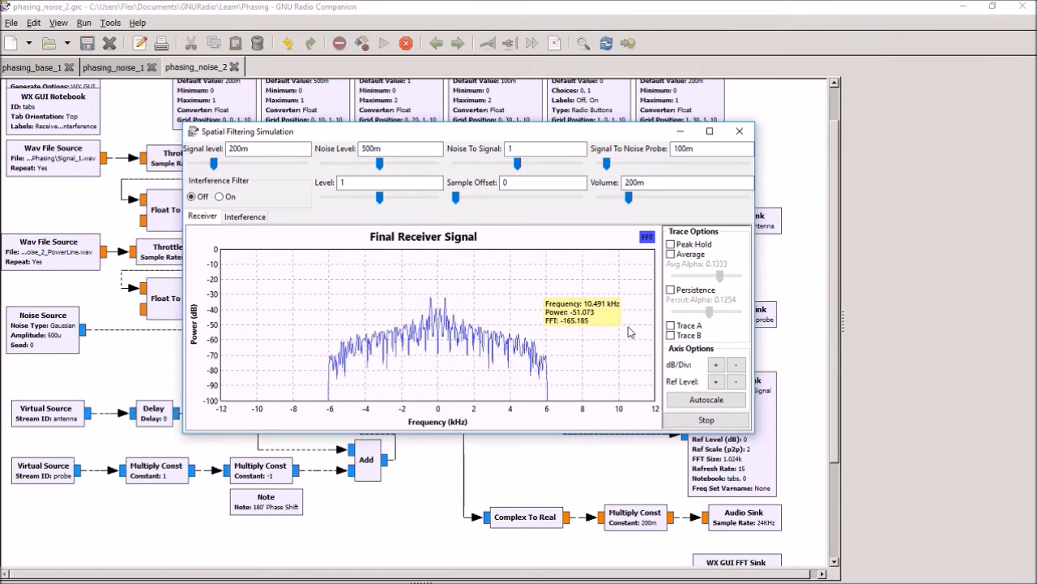
left_click(672, 244)
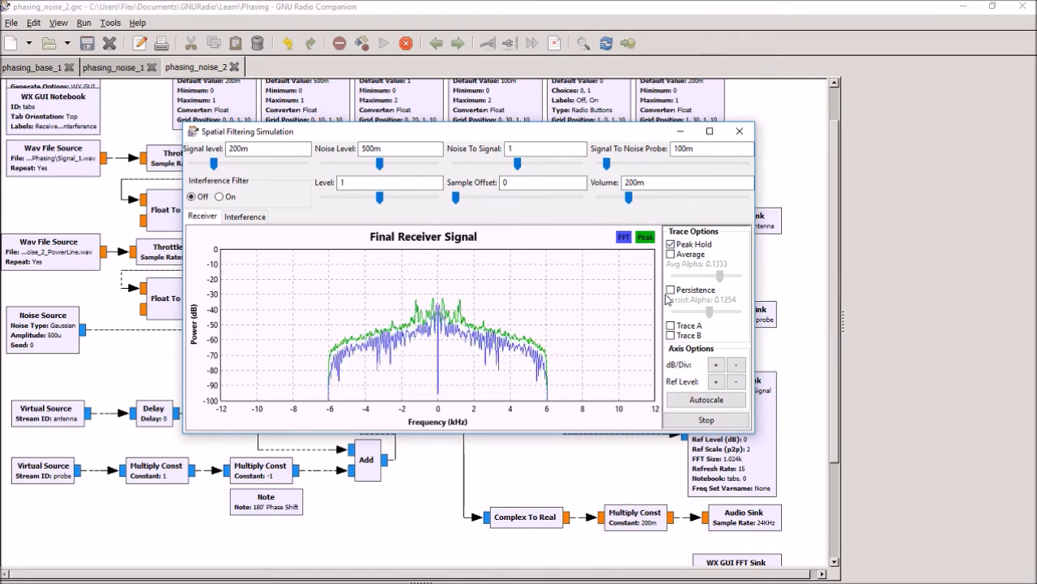
left_click(219, 197)
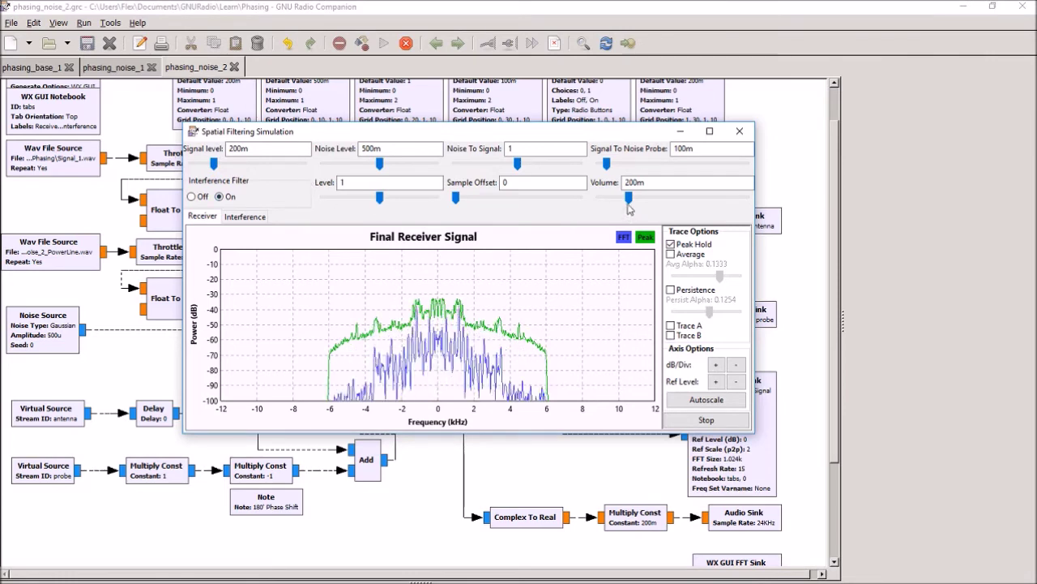
Step: Raise Volume to 860m, compare the filter off and on, nudge Sample Offset, then set Volume to 280m
left_click_drag(629, 200, 727, 205)
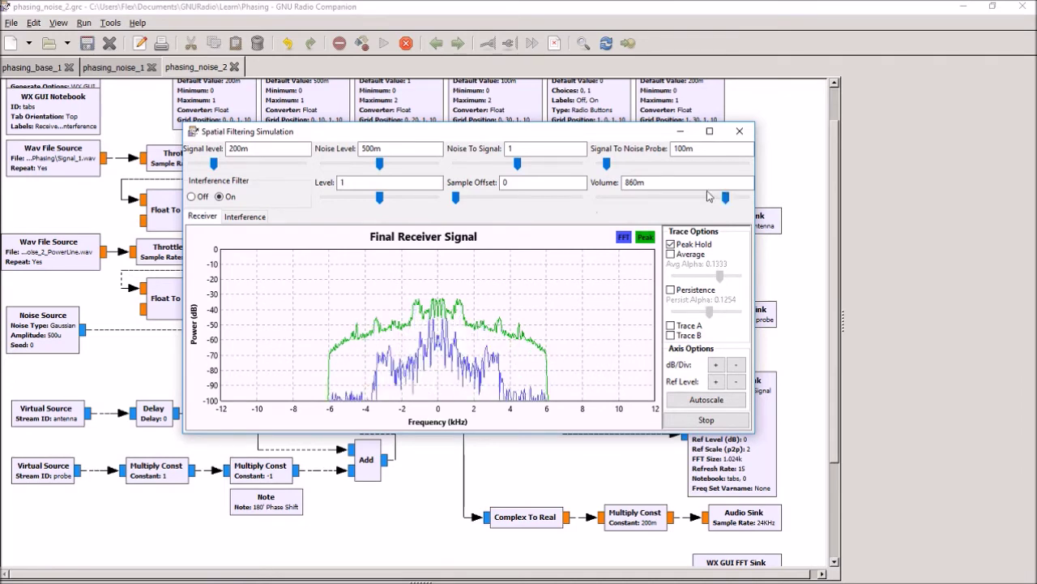
left_click(199, 201)
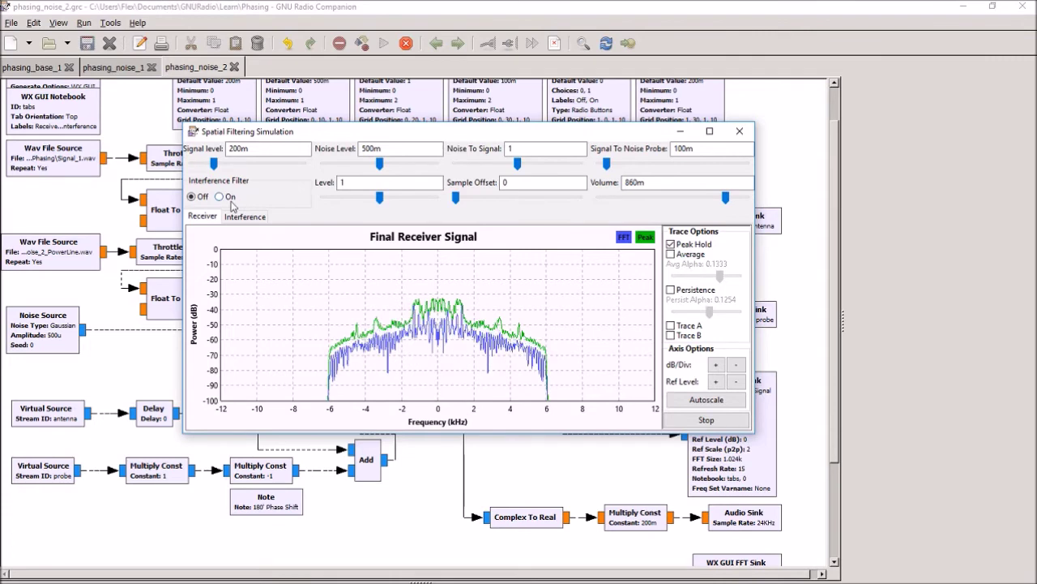
left_click(220, 197)
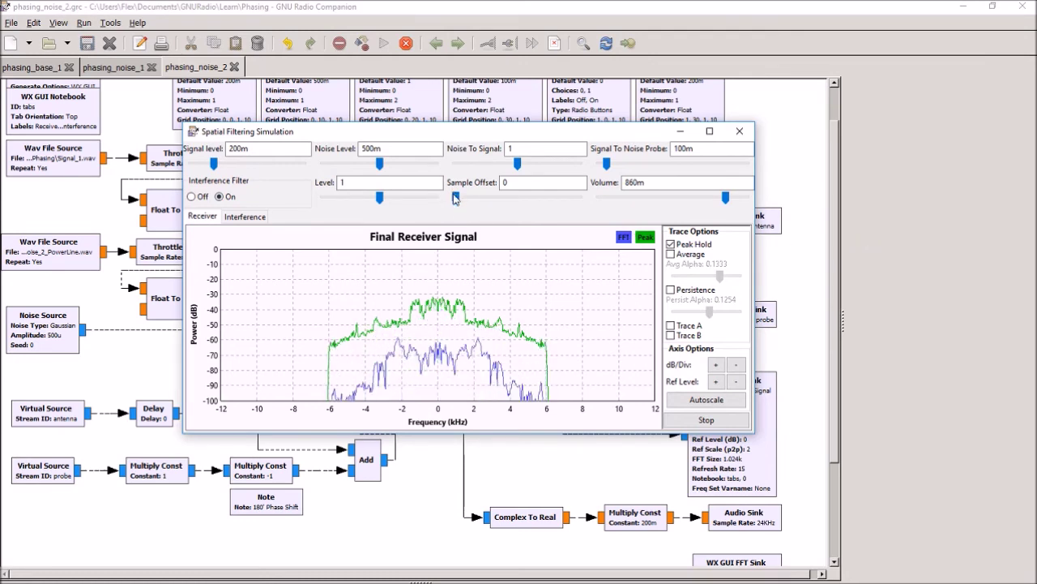
mouse_move(456, 197)
left_mouse_down()
mouse_move(478, 200)
mouse_move(455, 199)
left_mouse_up()
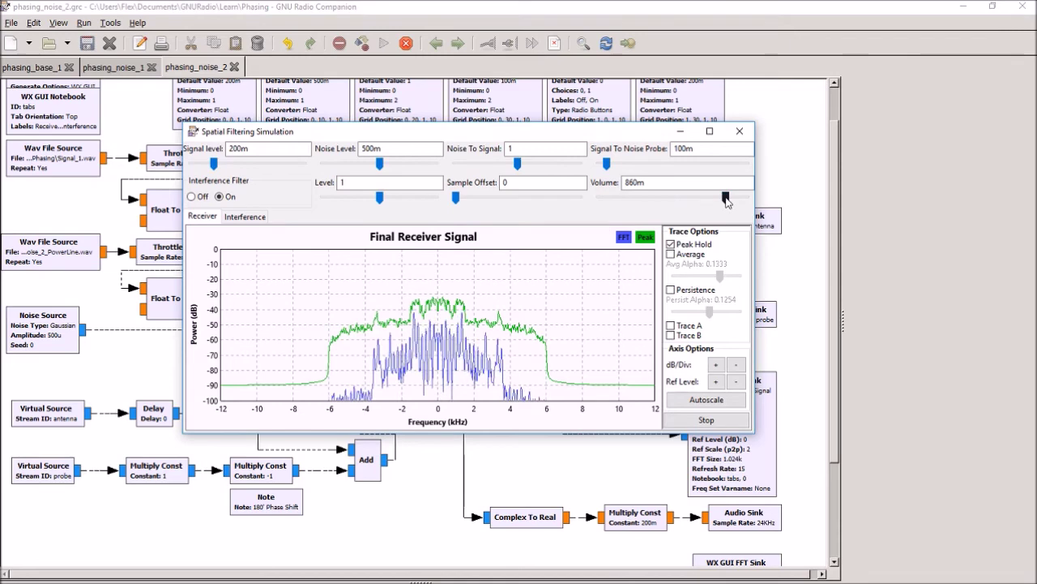
left_click_drag(726, 197, 642, 203)
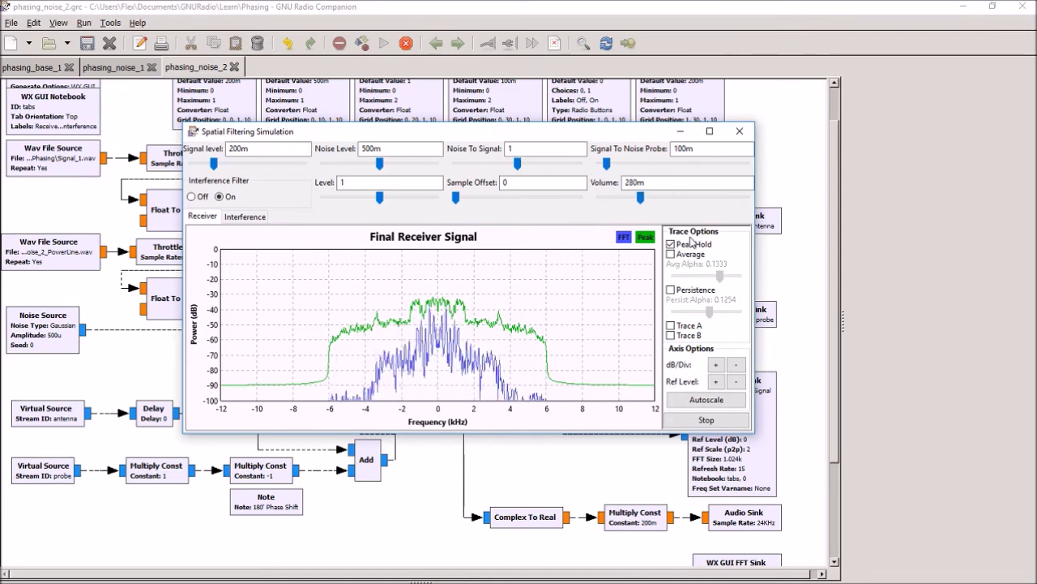
left_click(245, 216)
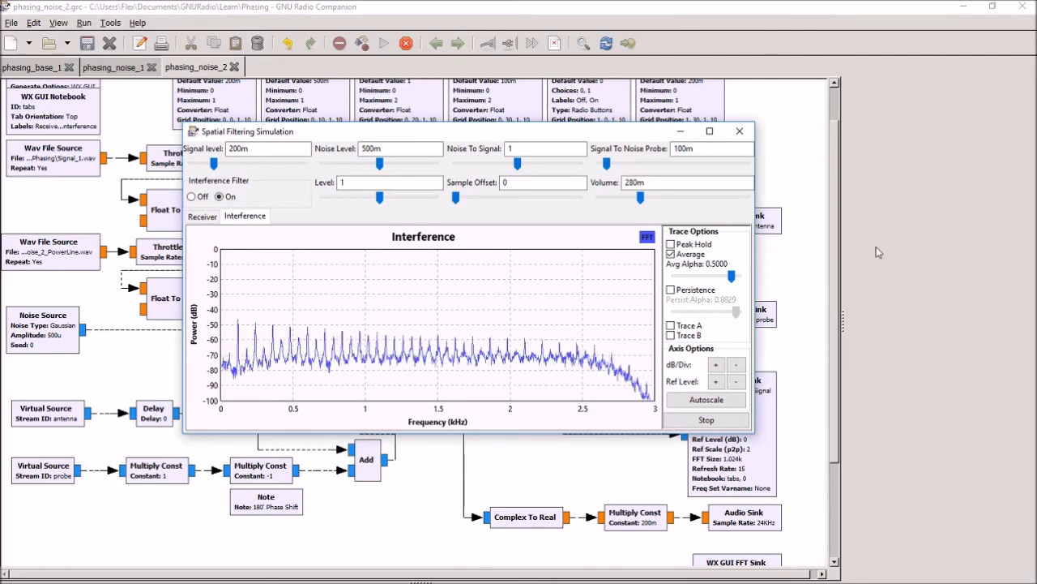
left_click(203, 216)
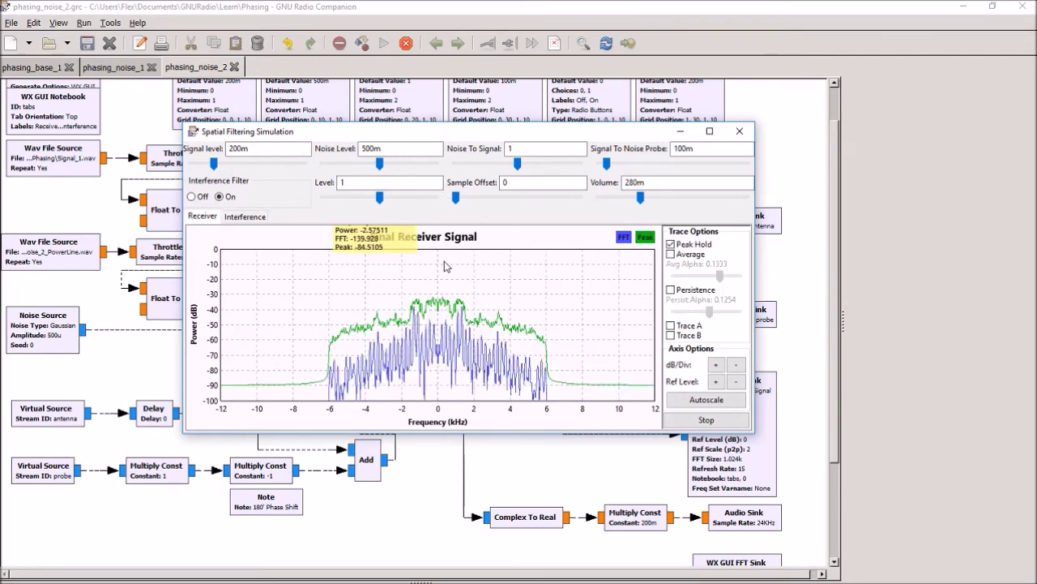
Step: Raise Volume to 790m, toggle the interference filter off and back on, then drop Volume to 160m
left_click_drag(640, 198, 715, 198)
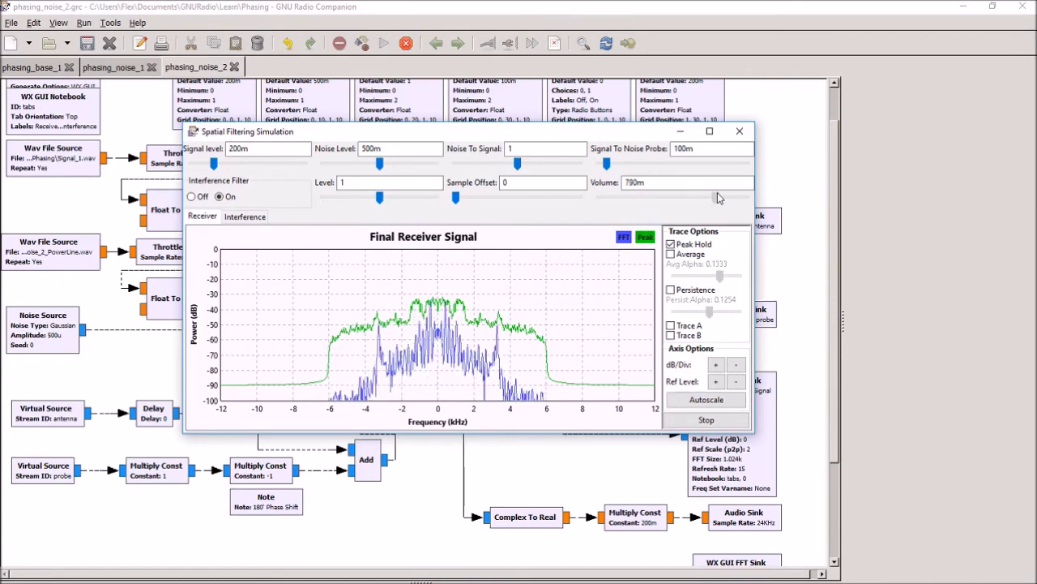
left_click(192, 197)
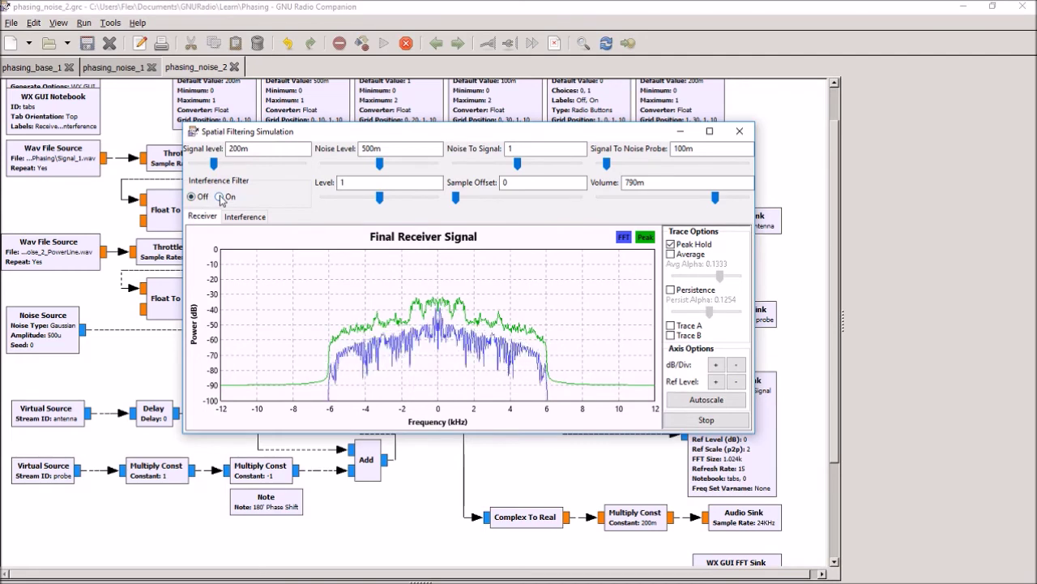
left_click(220, 197)
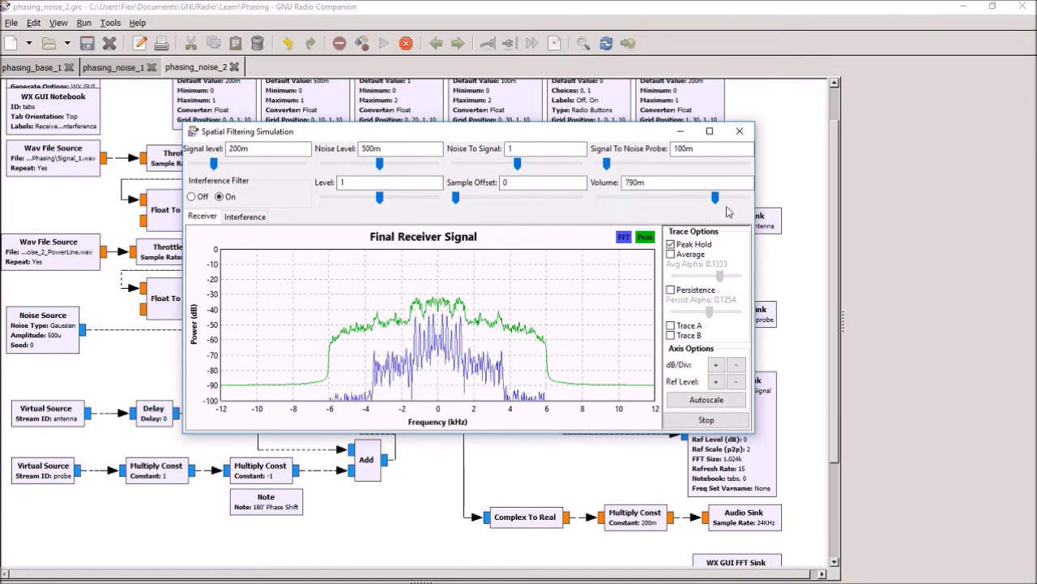
left_click_drag(718, 201, 625, 201)
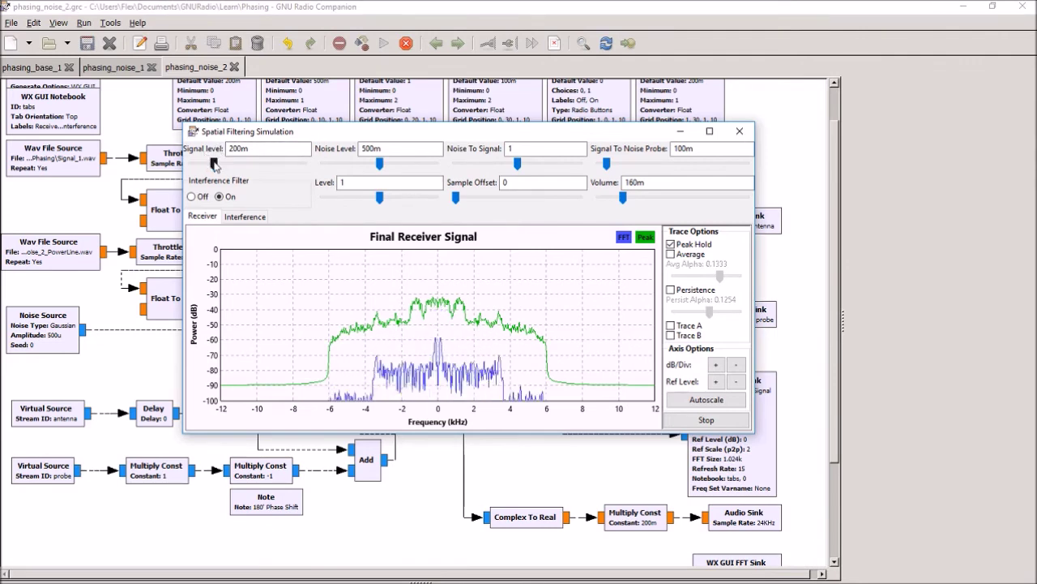
Step: Move the Signal To Noise Probe slider from 100m to 140m with filtering still active
left_click(378, 165)
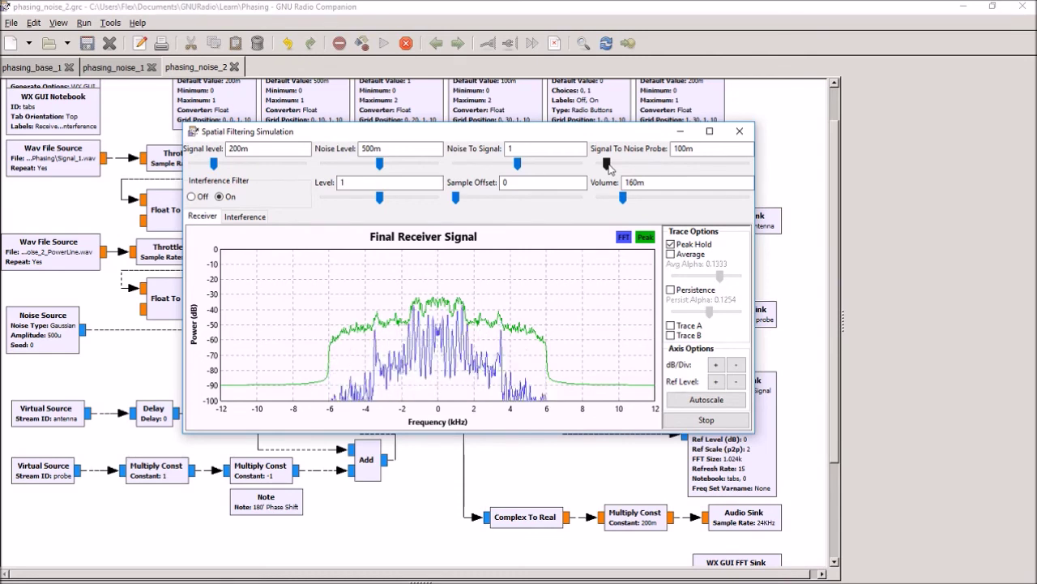
mouse_move(609, 166)
left_mouse_down()
mouse_move(712, 166)
mouse_move(616, 161)
left_mouse_up()
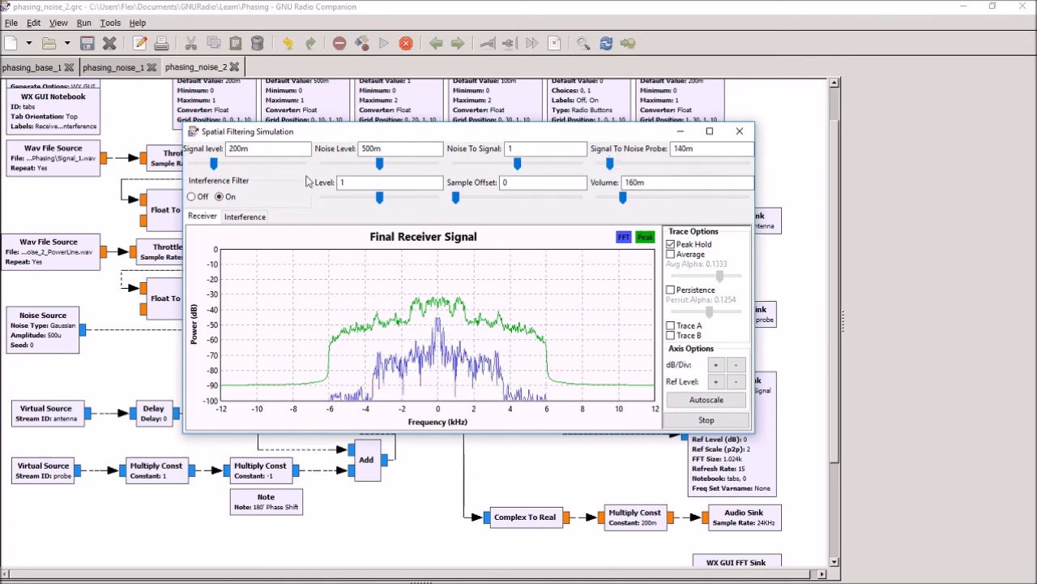